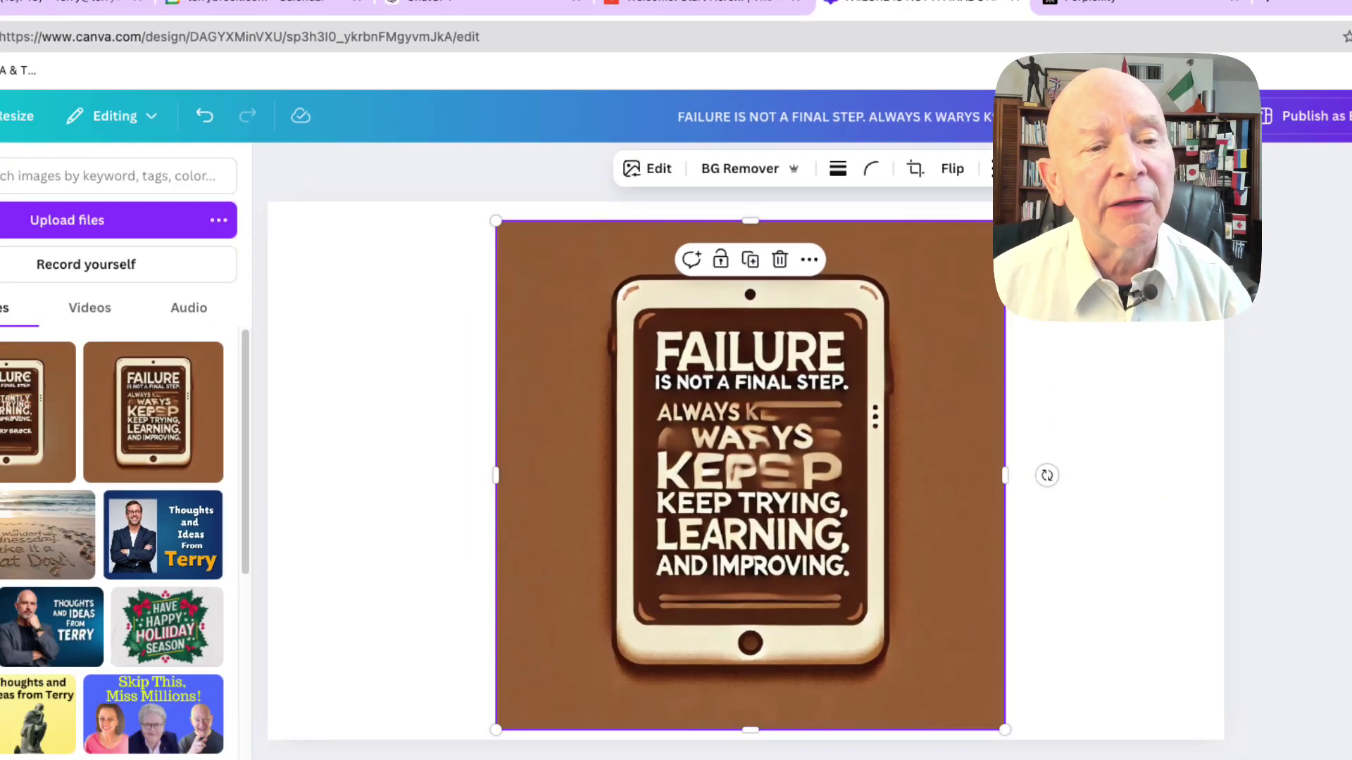
# - Use Grab Text to turn all the text in the tablet image into editable text
pyautogui.click(646, 169)
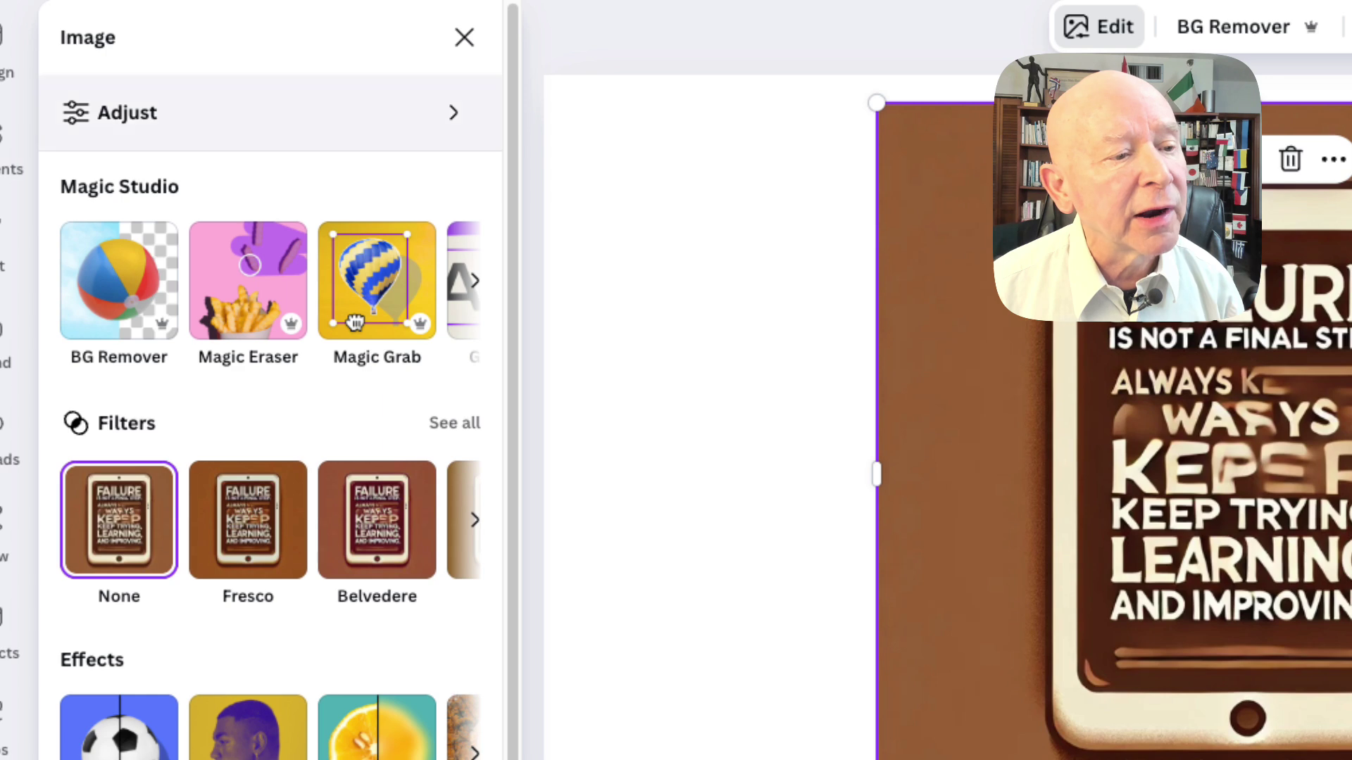
pyautogui.click(475, 280)
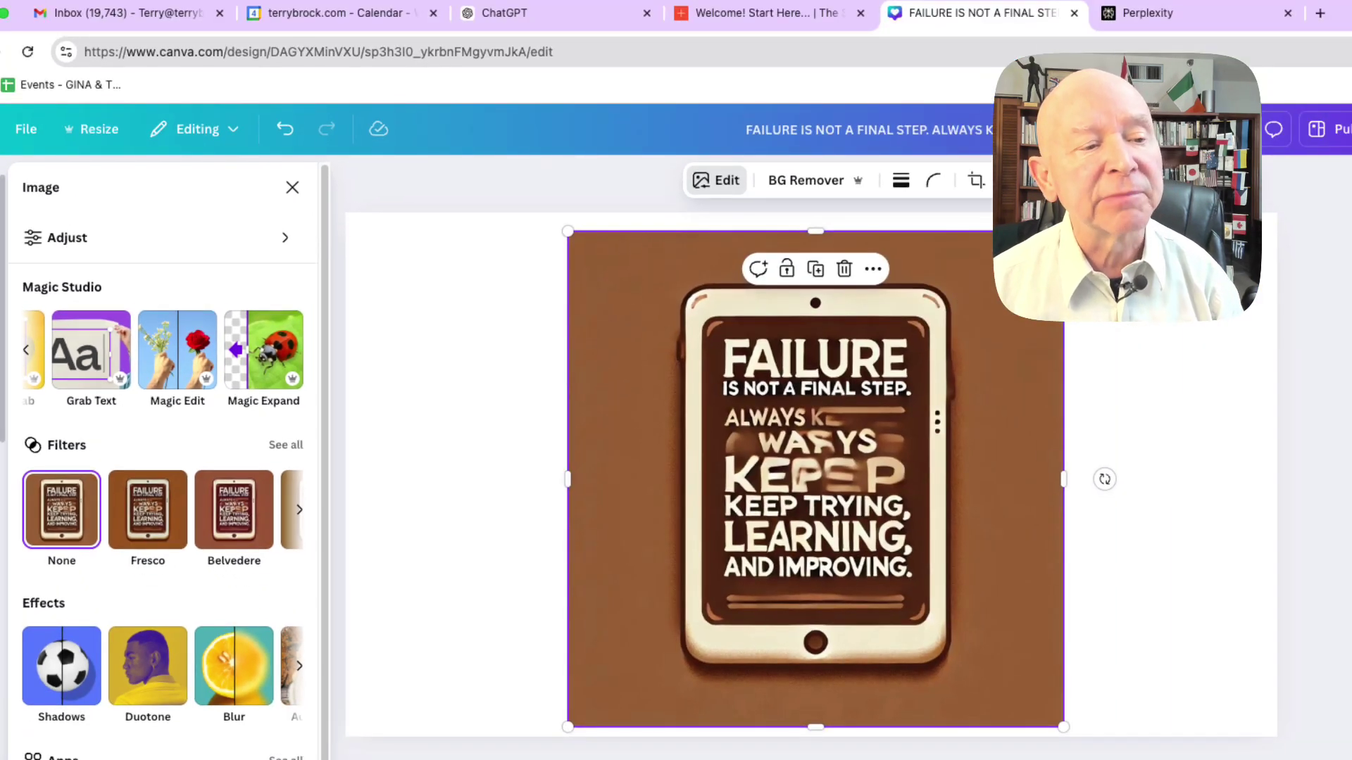
pyautogui.click(91, 350)
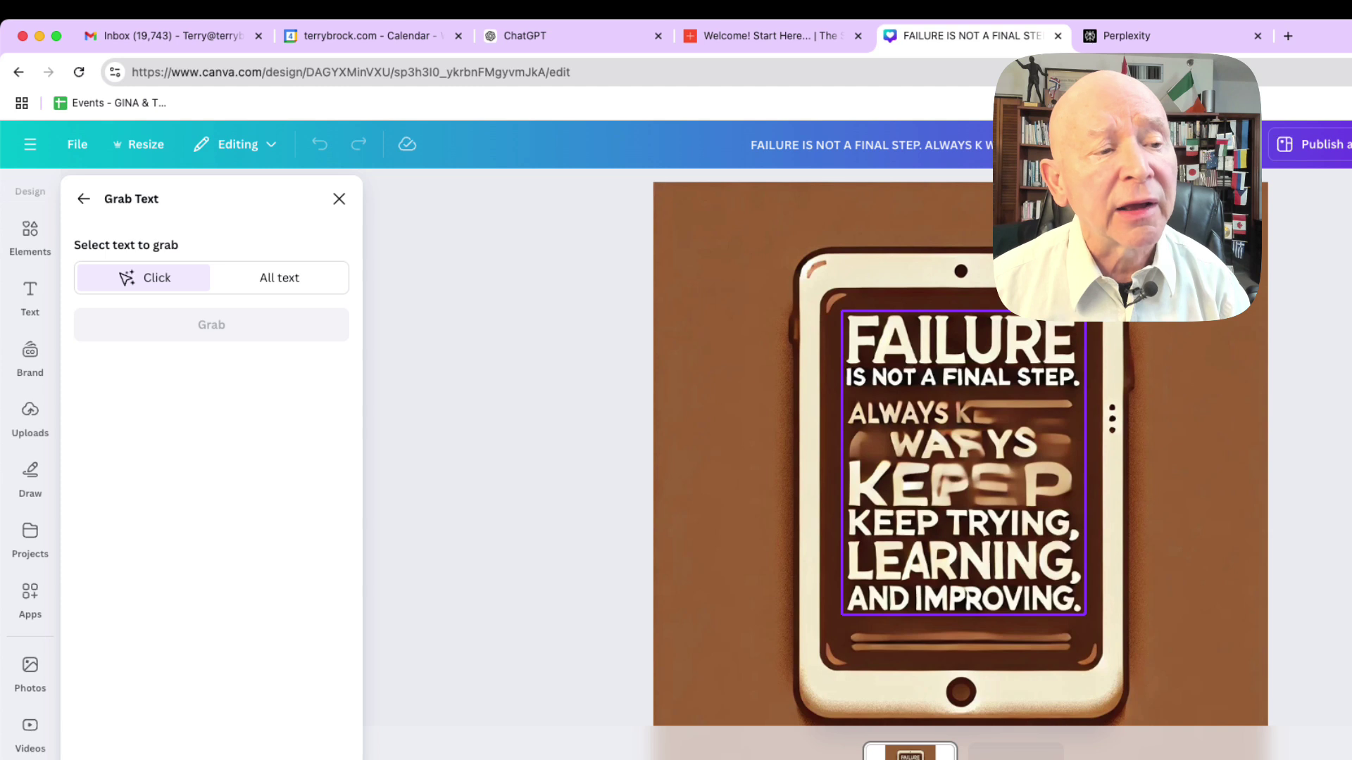
pyautogui.click(963, 463)
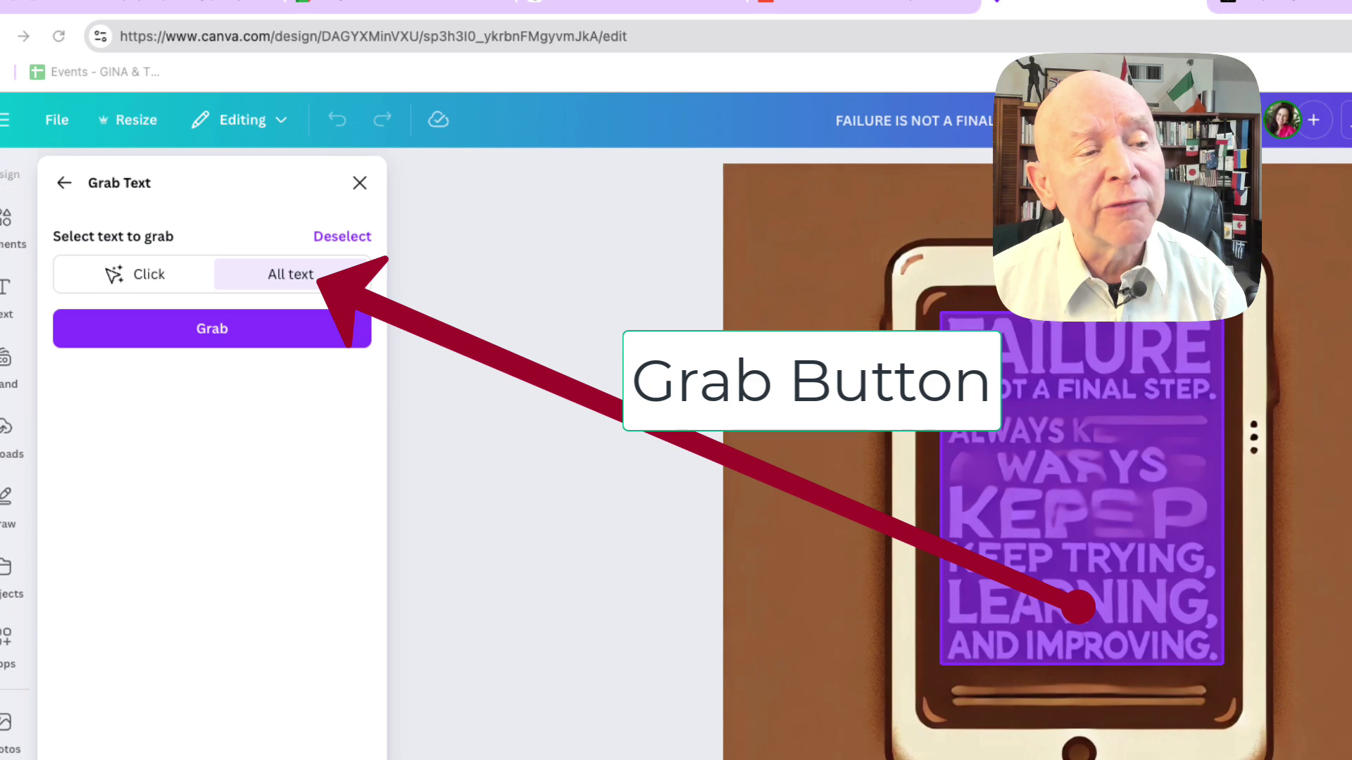
pyautogui.click(212, 328)
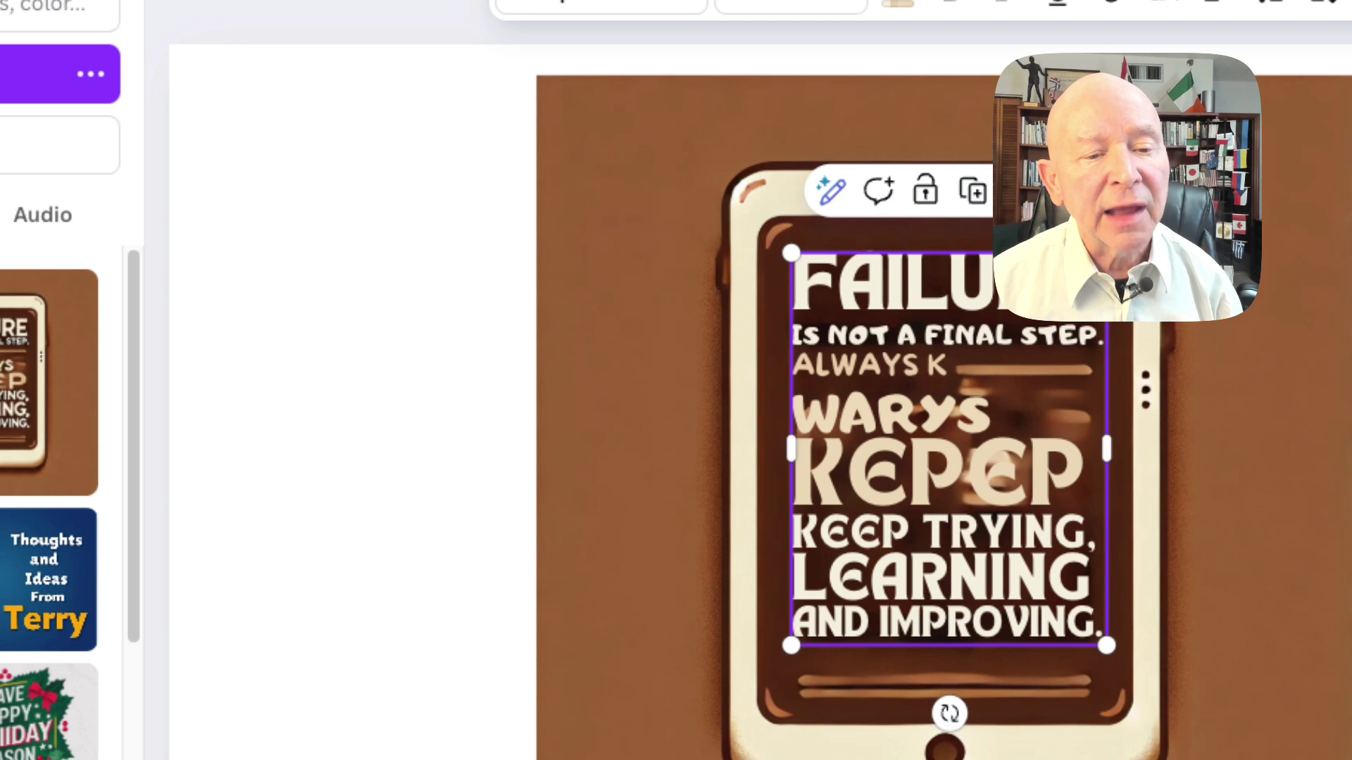
# - Delete the garbled words "KEPEP" and "WARYS" from the grabbed quote text, along with their lines
pyautogui.doubleClick(948, 449)
pyautogui.press('Escape')
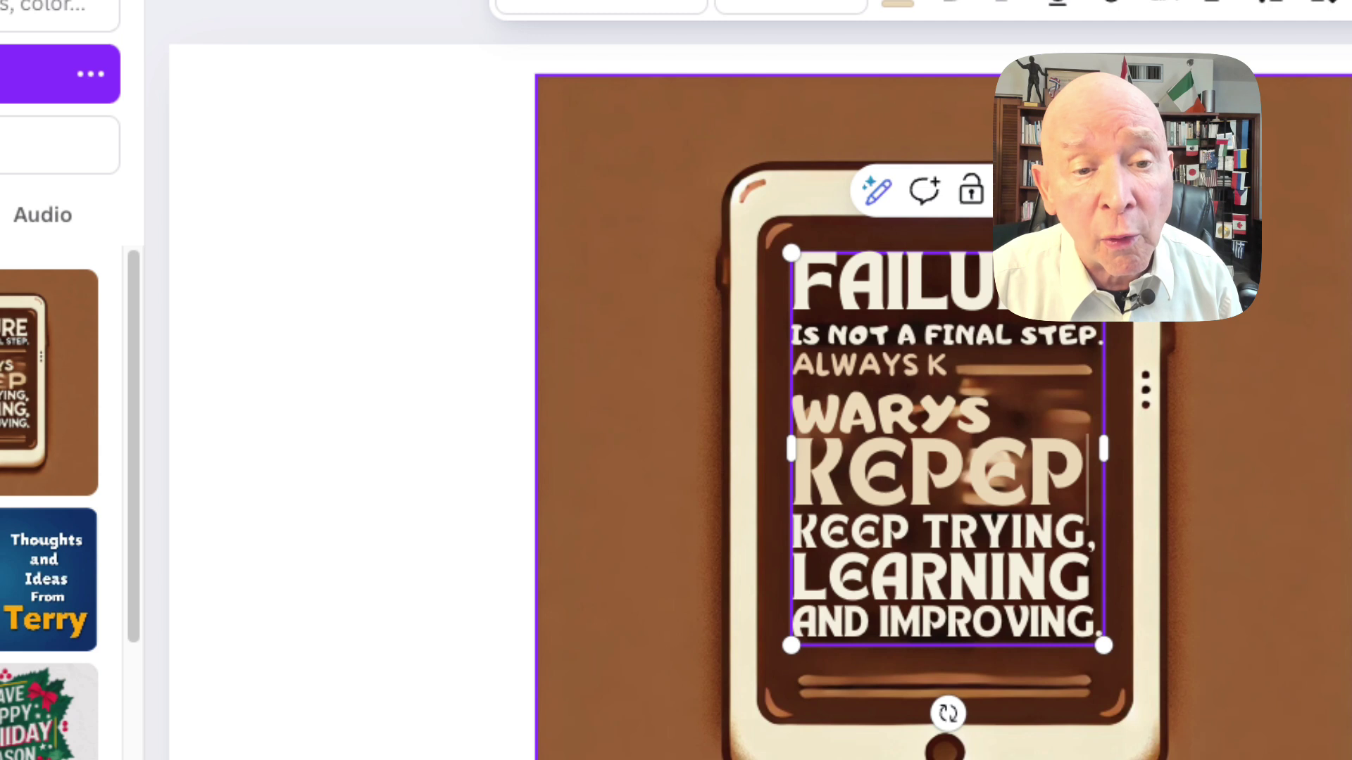
pyautogui.press('BackSpace')
pyautogui.press('BackSpace')
pyautogui.press('BackSpace')
pyautogui.press('BackSpace')
pyautogui.press('BackSpace')
pyautogui.press('BackSpace')
pyautogui.press('BackSpace')
pyautogui.press('BackSpace')
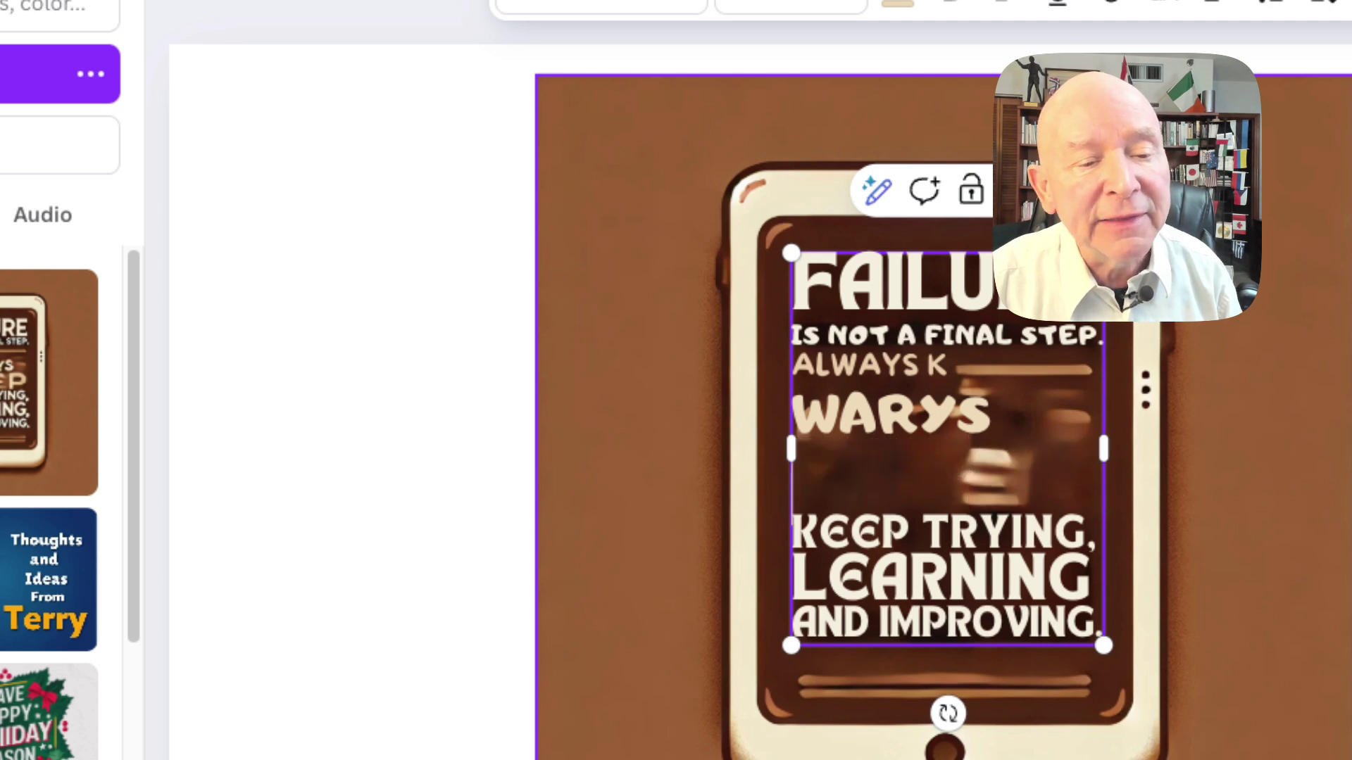
pyautogui.press('BackSpace')
pyautogui.press('BackSpace')
pyautogui.press('BackSpace')
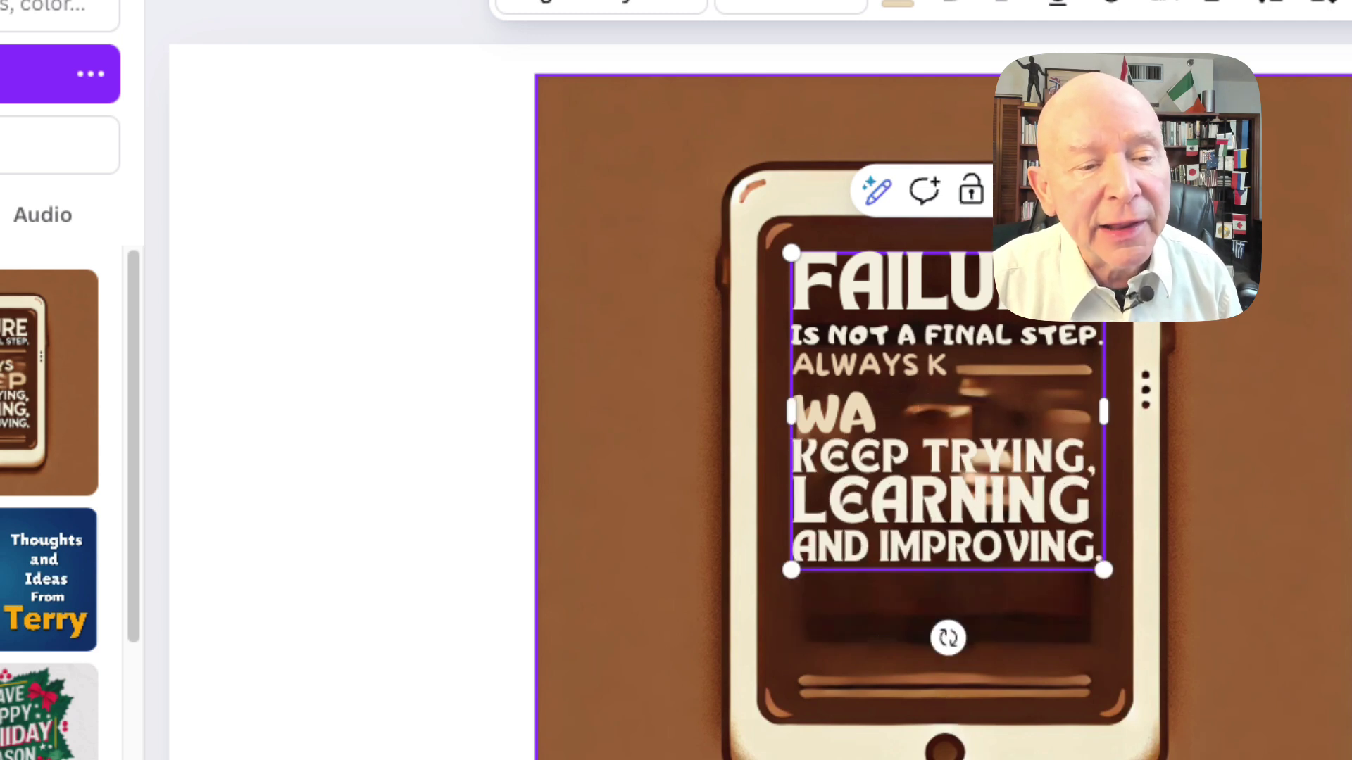
# - Replace the "ALWAYS K" line in the quote with "Always"
pyautogui.press('BackSpace')
pyautogui.press('BackSpace')
pyautogui.press('BackSpace')
pyautogui.press('BackSpace')
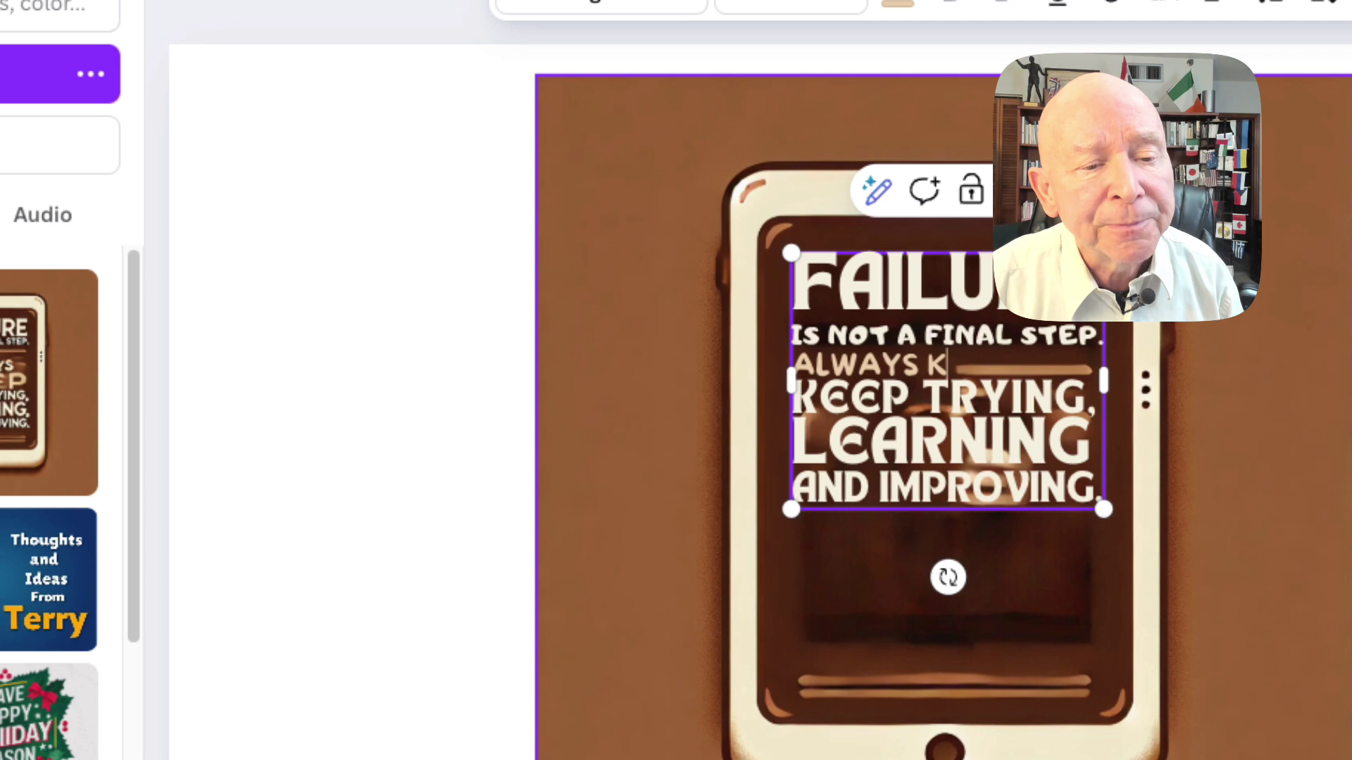
pyautogui.press('BackSpace')
pyautogui.press('BackSpace')
pyautogui.press('BackSpace')
pyautogui.press('BackSpace')
pyautogui.press('BackSpace')
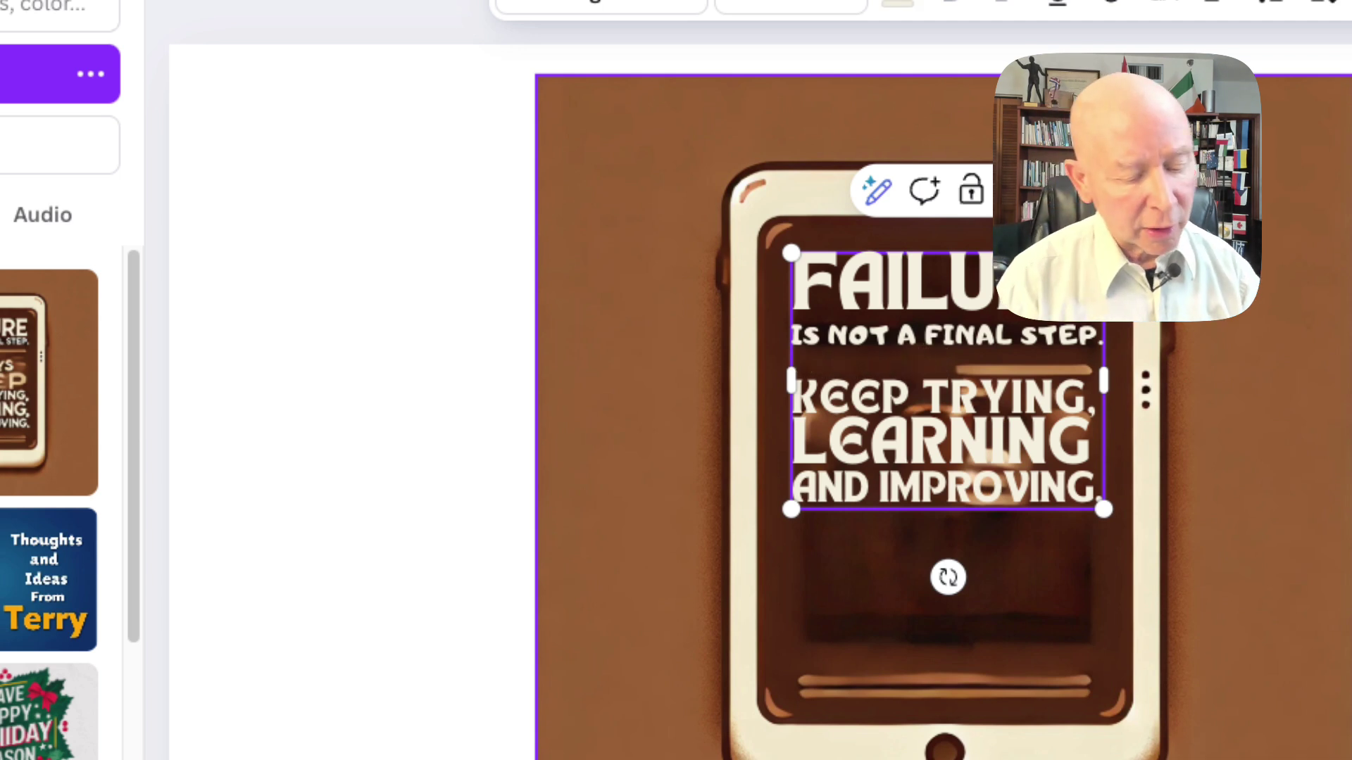
pyautogui.write('A')
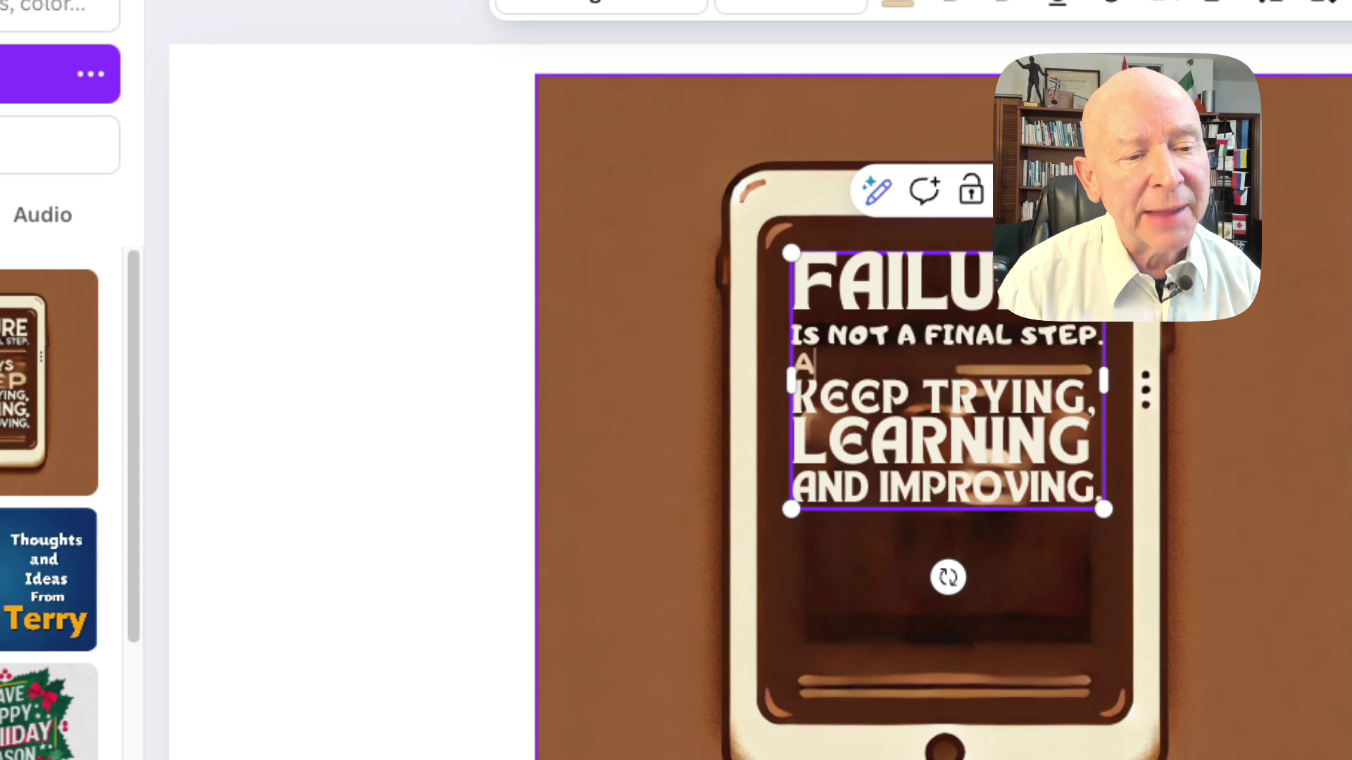
pyautogui.write('lways')
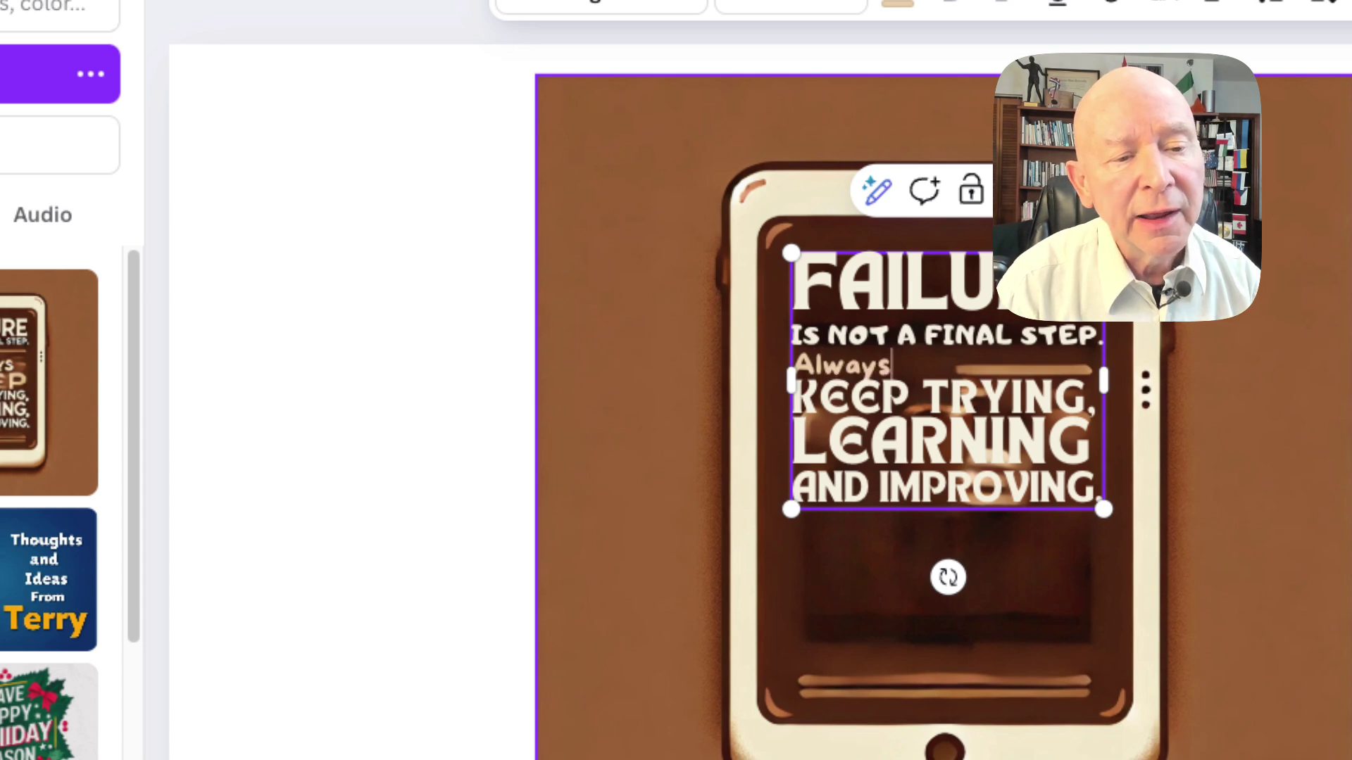
# - Shift the word "Always" to the middle of its line in the quote text
pyautogui.press('Left')
pyautogui.press('Left')
pyautogui.press('Left')
pyautogui.press('Left')
pyautogui.press('Left')
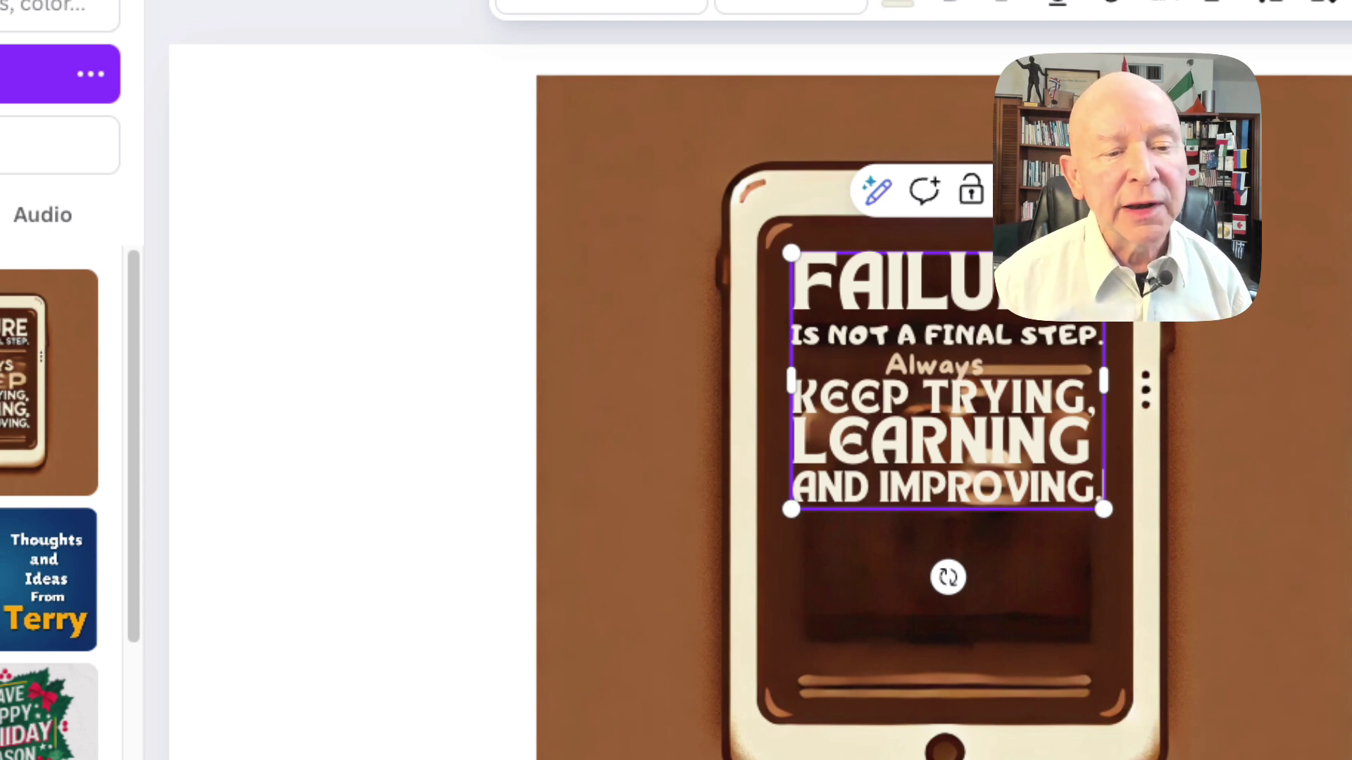
pyautogui.click(633, 437)
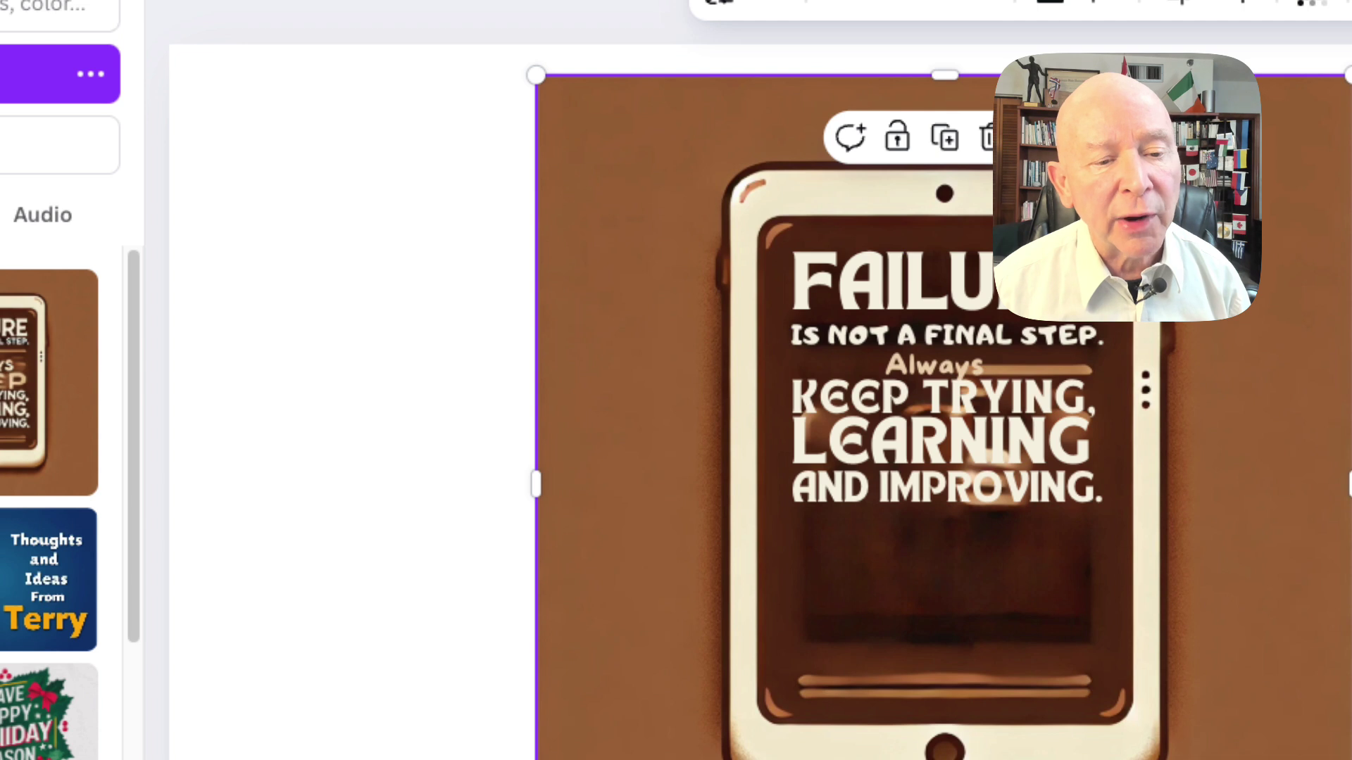
pyautogui.click(943, 423)
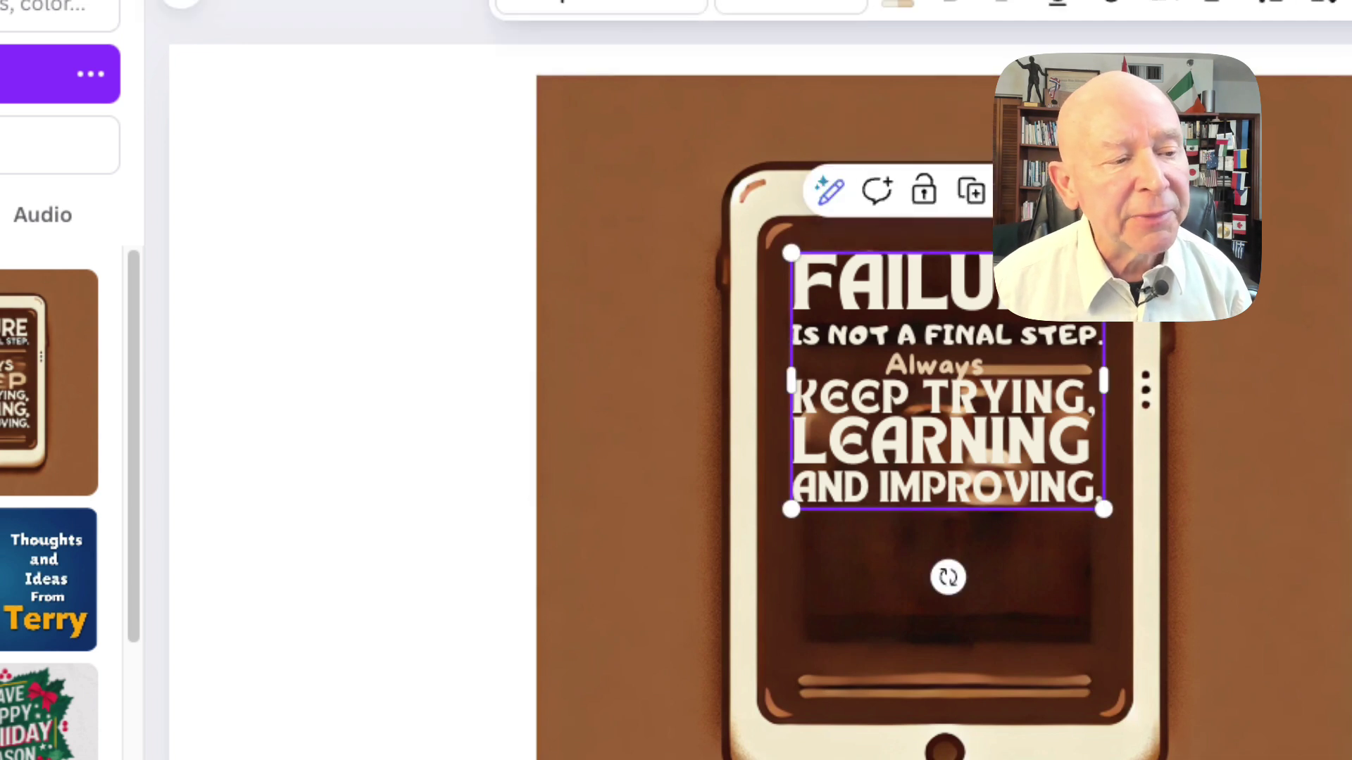
# - Add a heading below the quote on the tablet screen and replace its placeholder with the author's full name
pyautogui.click(0, 213)
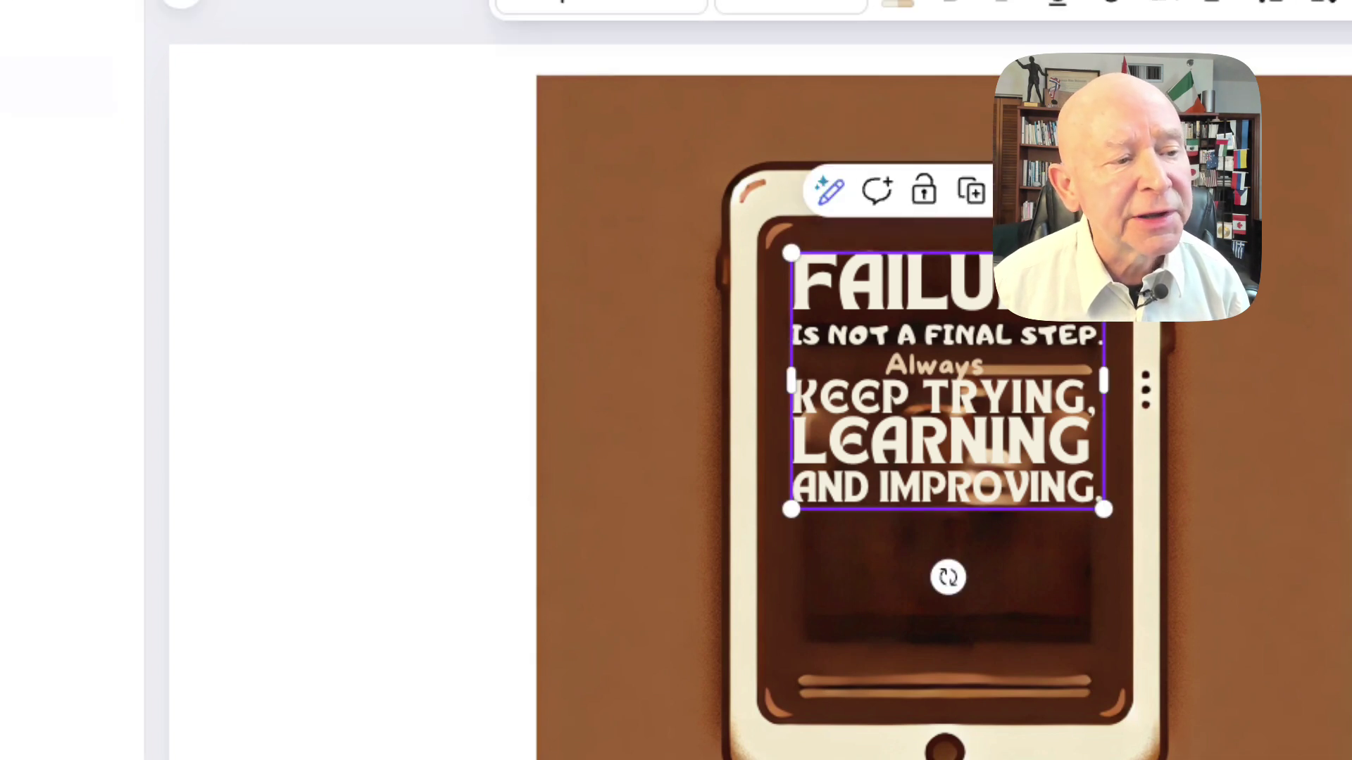
pyautogui.click(28, 438)
pyautogui.moveTo(613, 553); pyautogui.dragTo(989, 609)
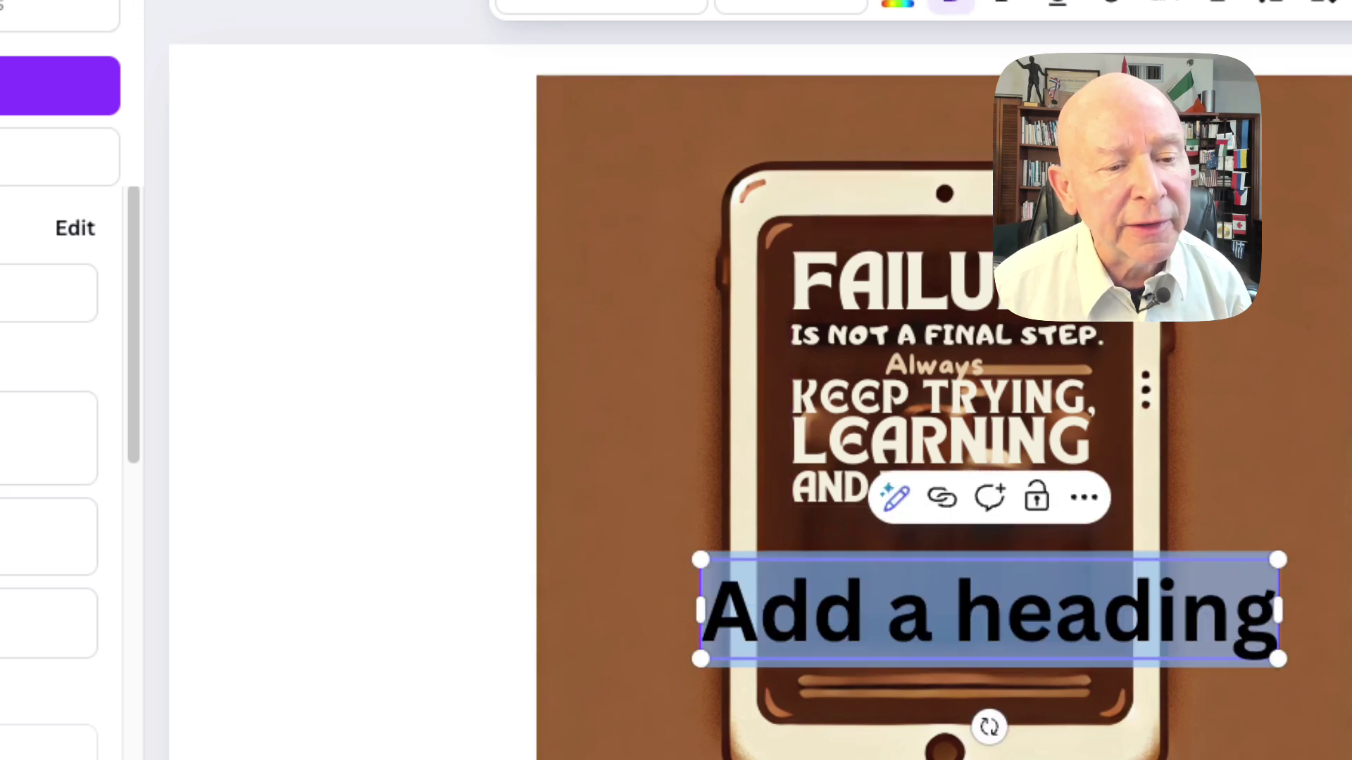
pyautogui.doubleClick(876, 609)
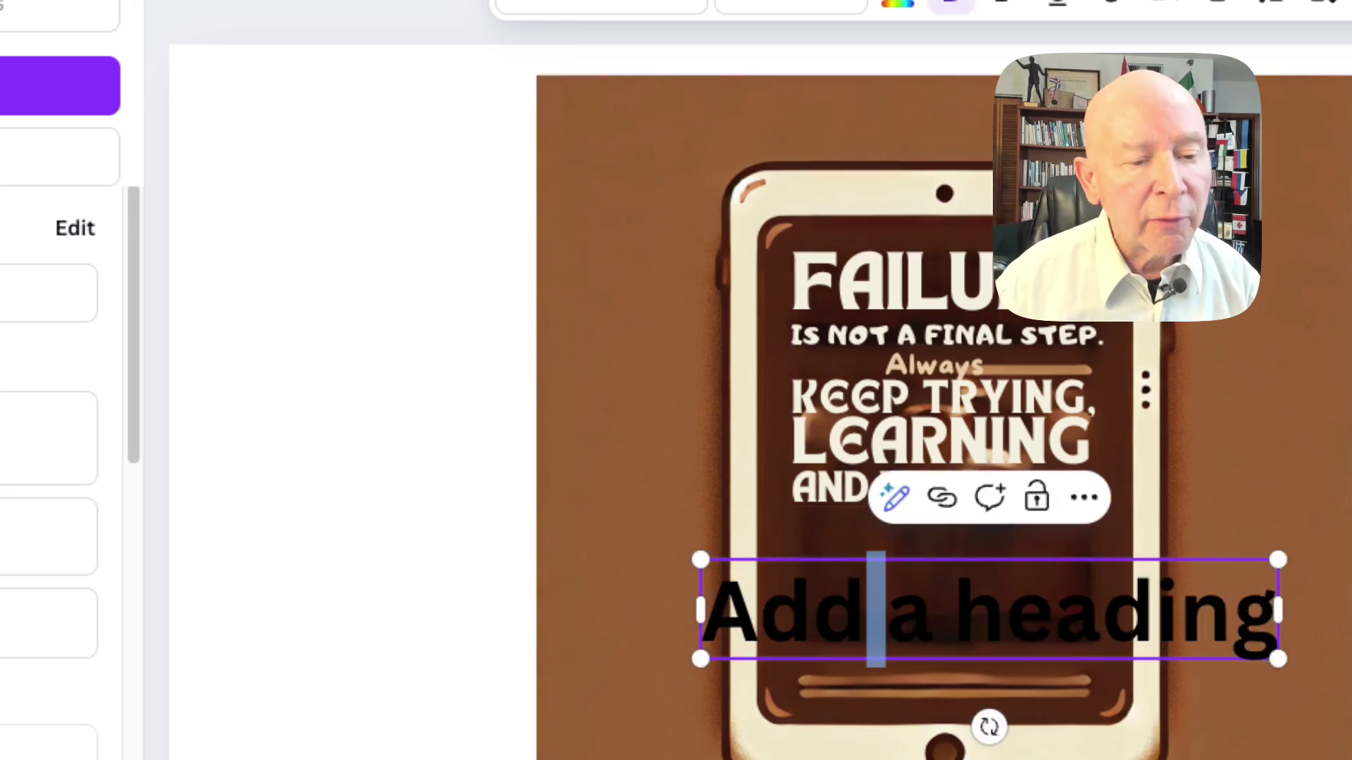
pyautogui.hotkey('ctrl', 'a')
pyautogui.write('T')
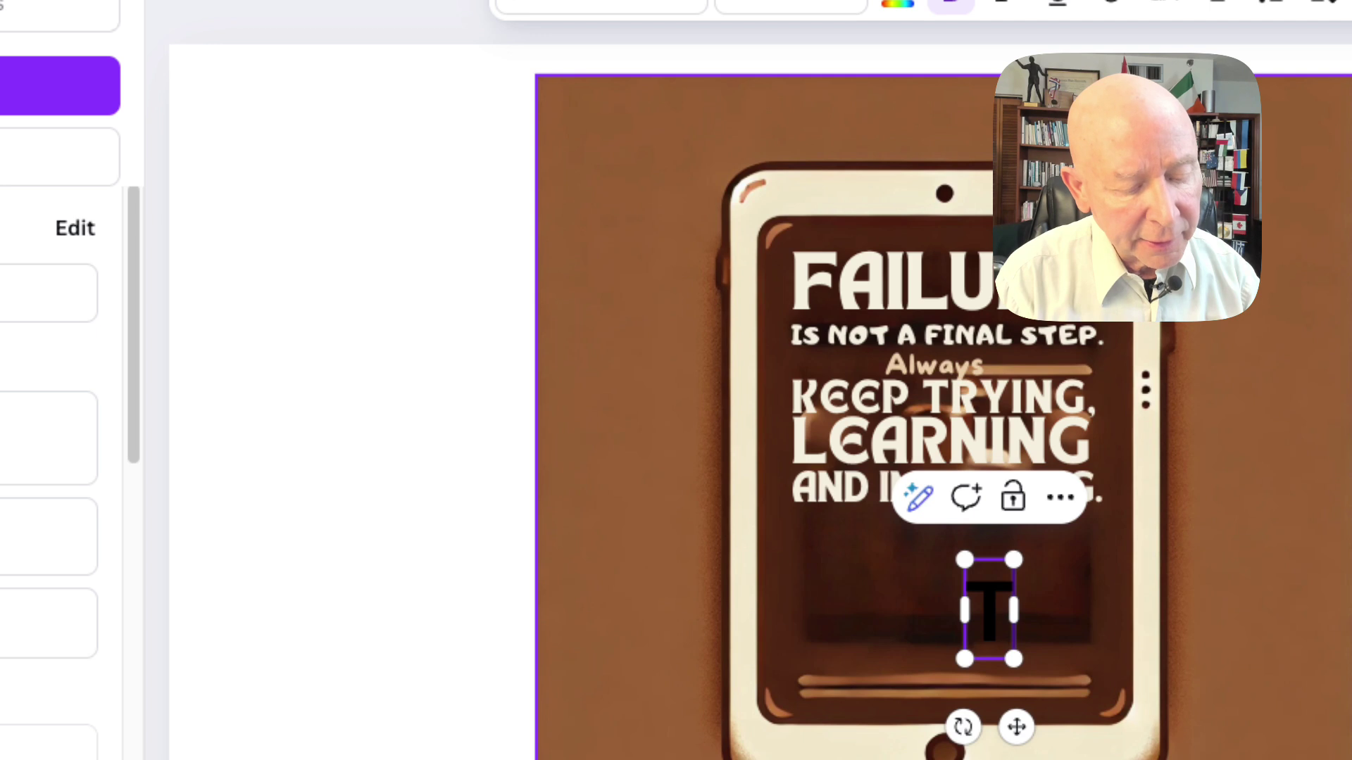
pyautogui.write('erry Brock')
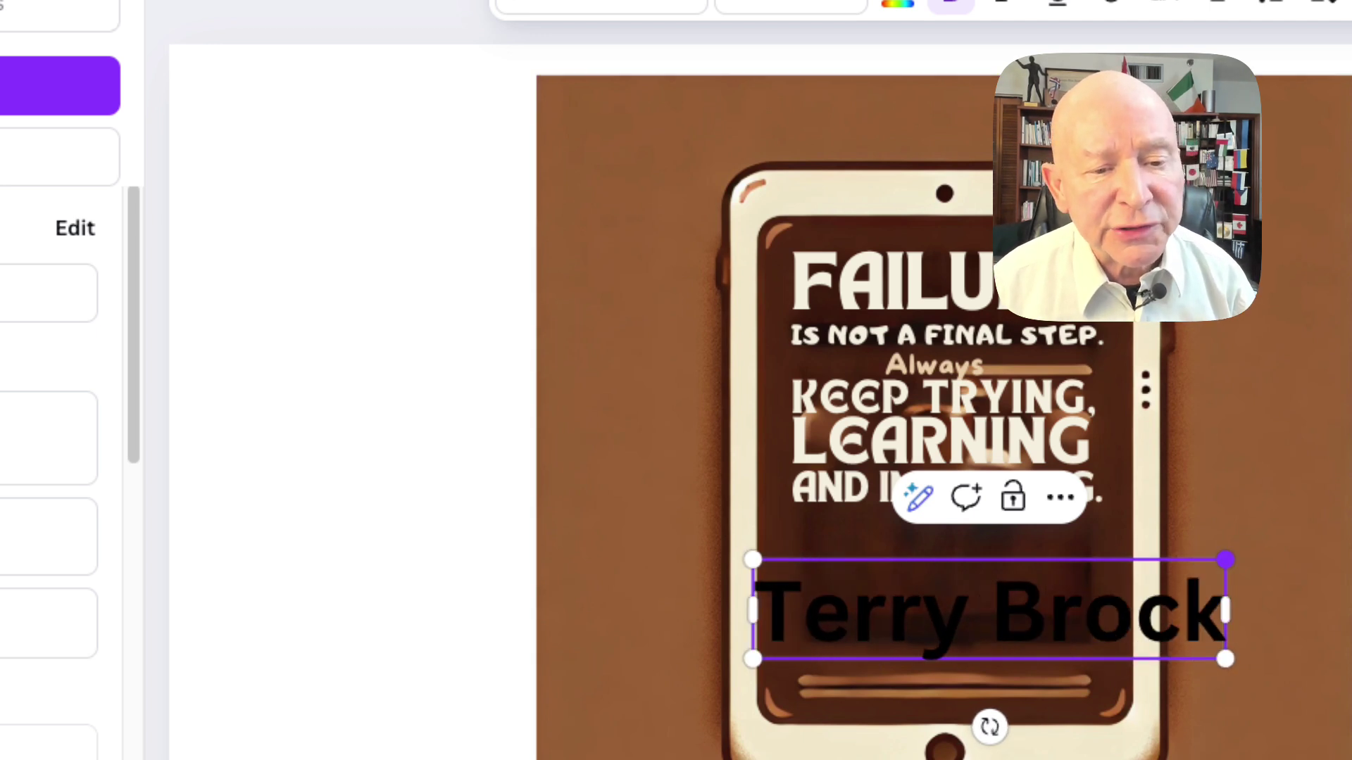
# - Shrink the author-name heading to fit inside the tablet screen and center it below the quote
pyautogui.moveTo(1226, 560); pyautogui.dragTo(1005, 606)
pyautogui.moveTo(881, 635); pyautogui.dragTo(909, 636)
pyautogui.moveTo(906, 727); pyautogui.dragTo(965, 678)
# - Change the color of the whole author-name text to white
pyautogui.doubleClick(1001, 588)
pyautogui.press('super+a')
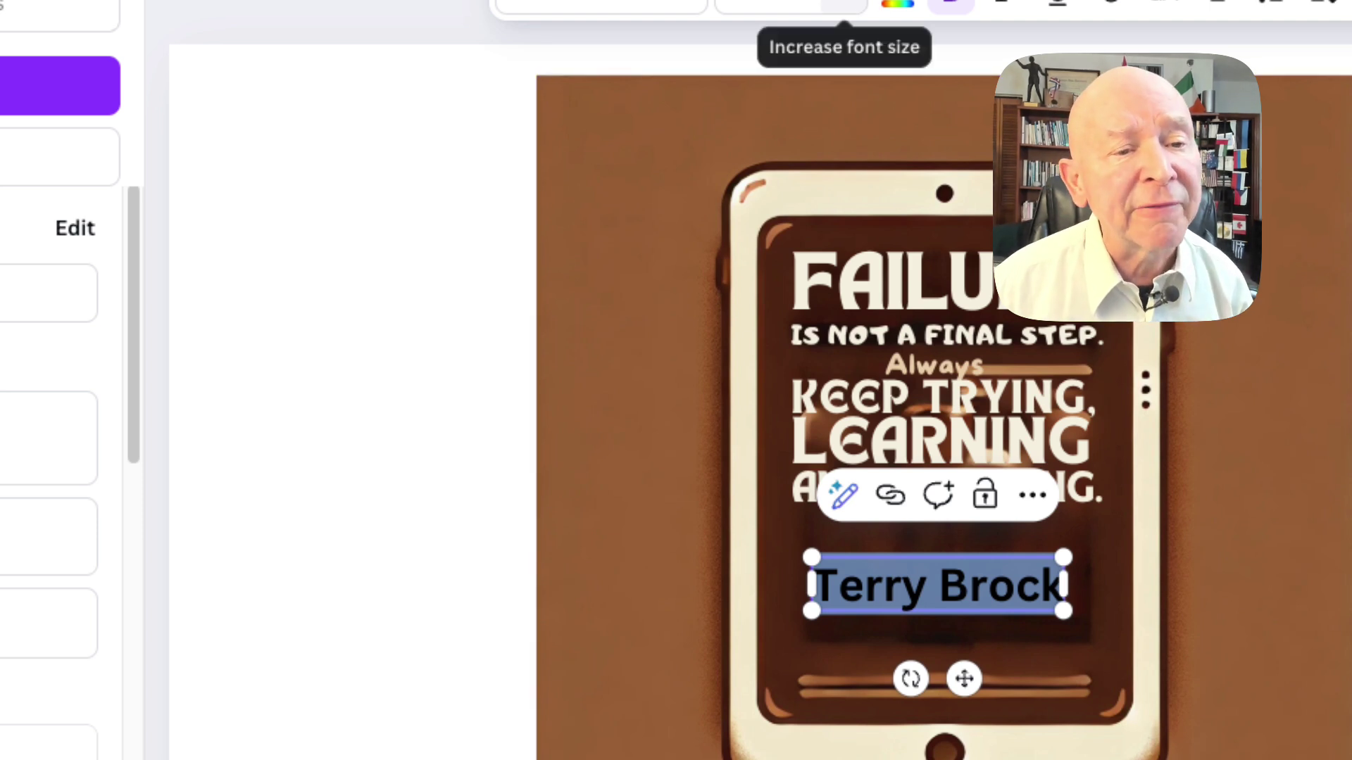
pyautogui.click(897, 5)
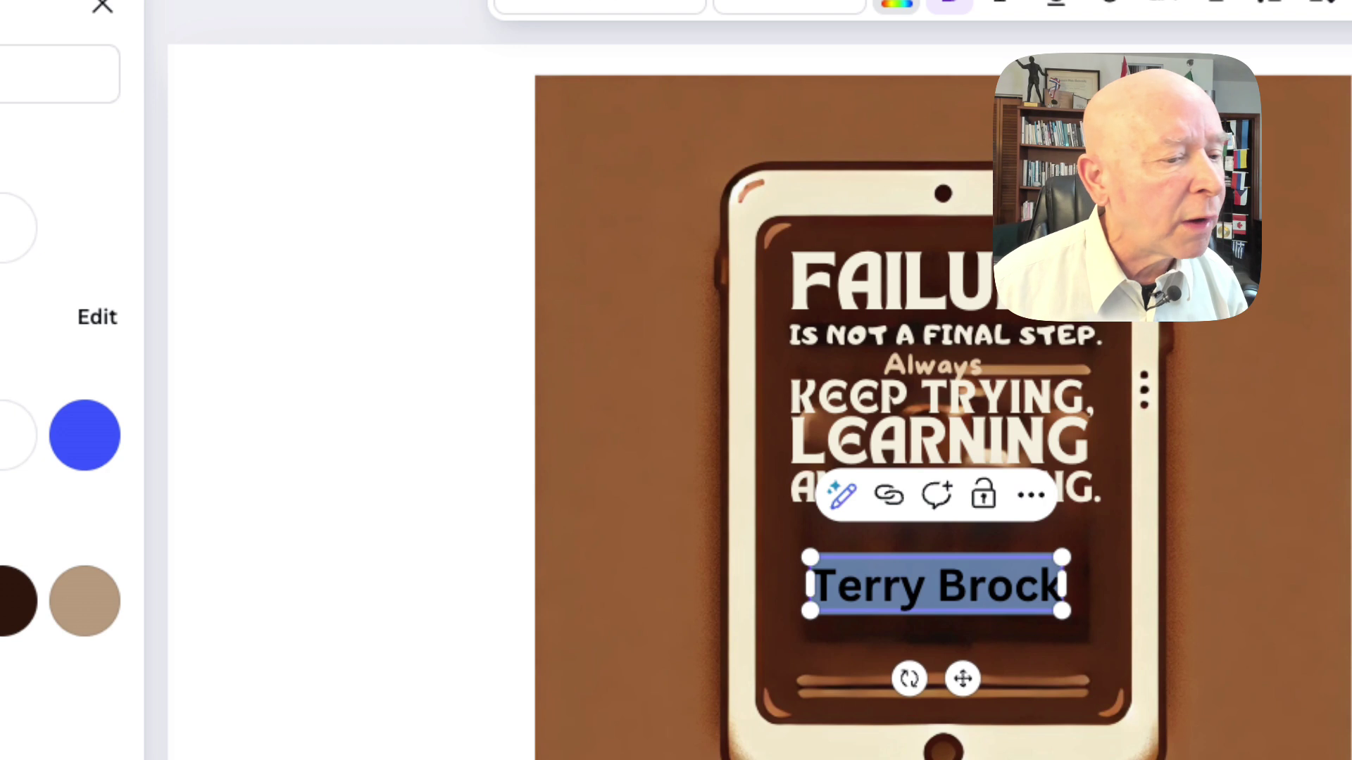
pyautogui.click(3, 228)
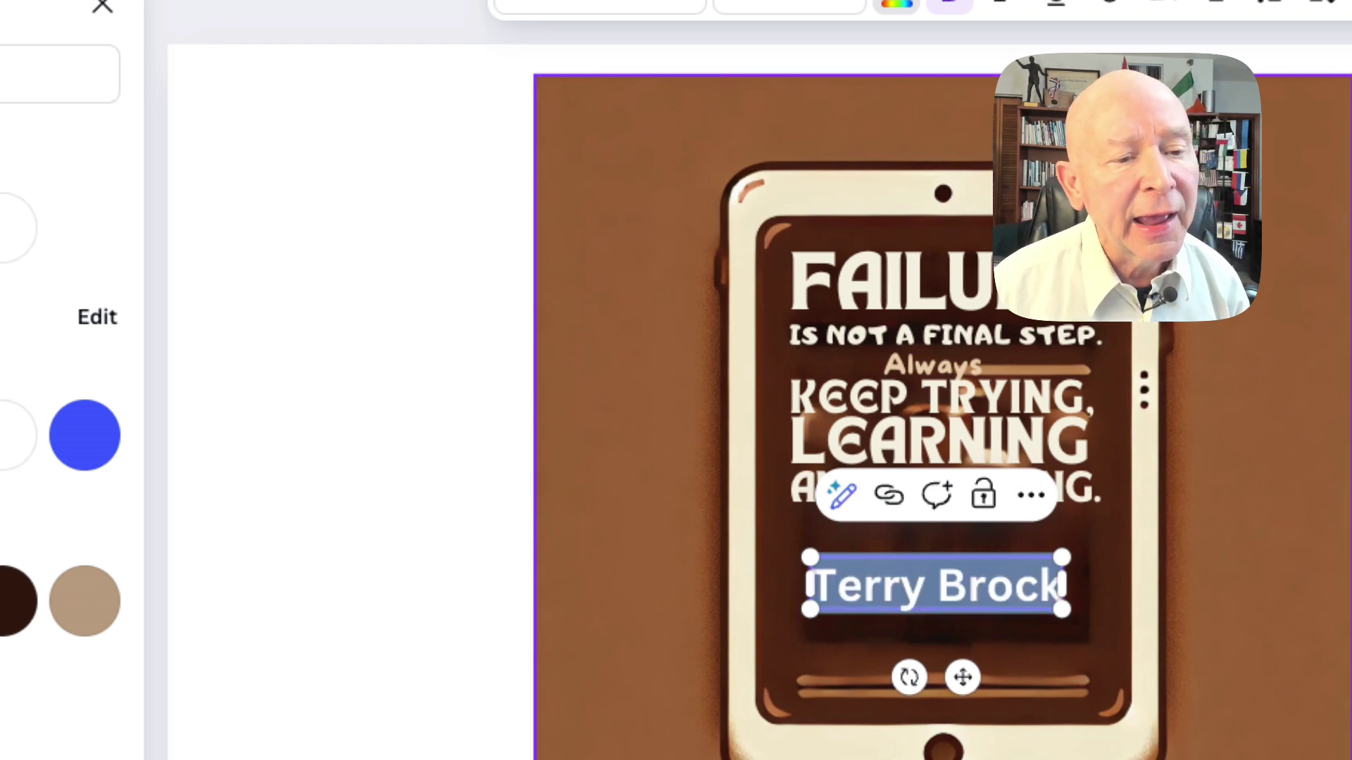
pyautogui.click(633, 394)
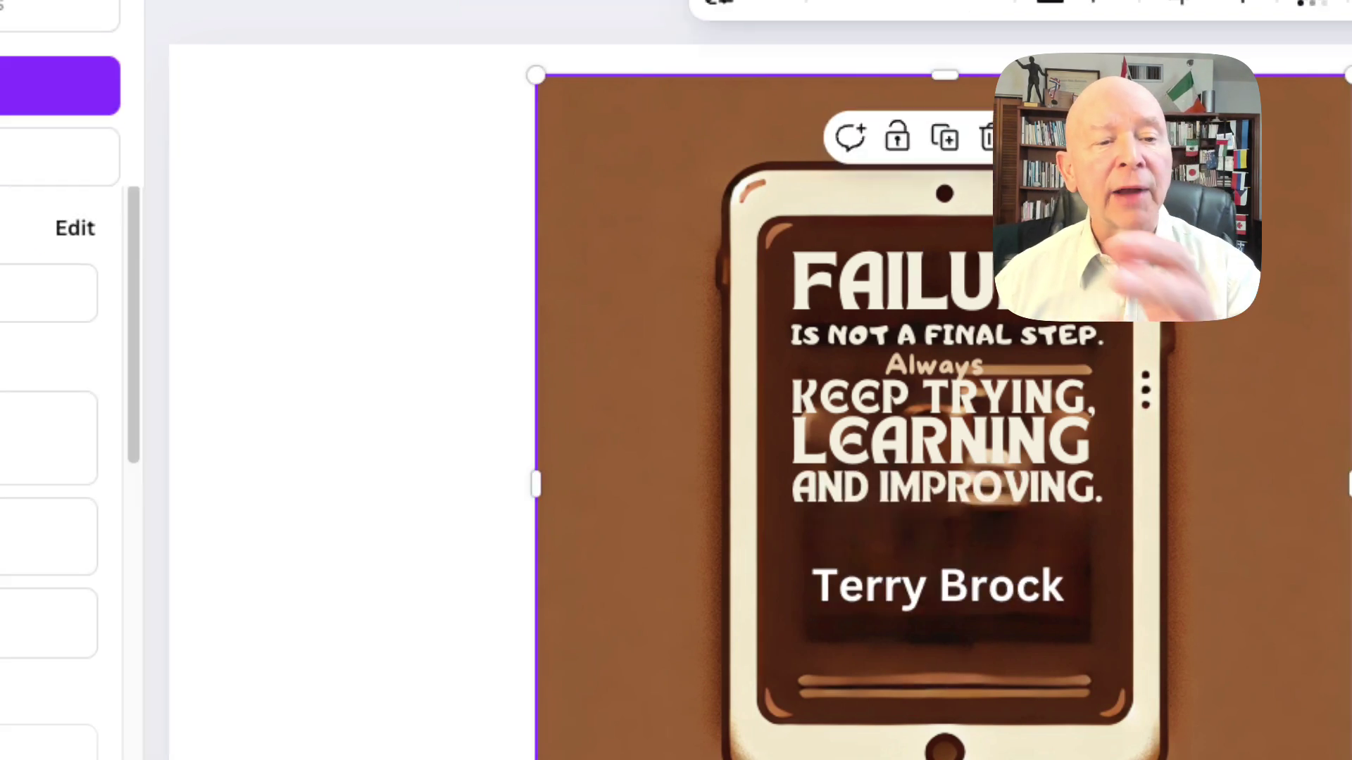